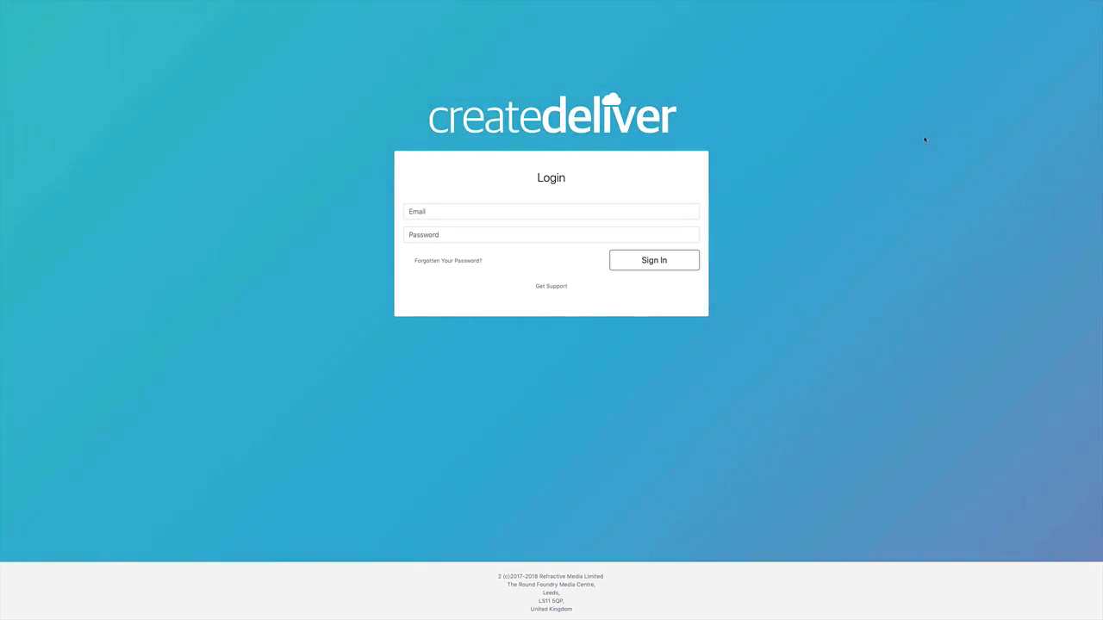
Step: Sign in with the saved admin login, filling in the account password
left_click(467, 210)
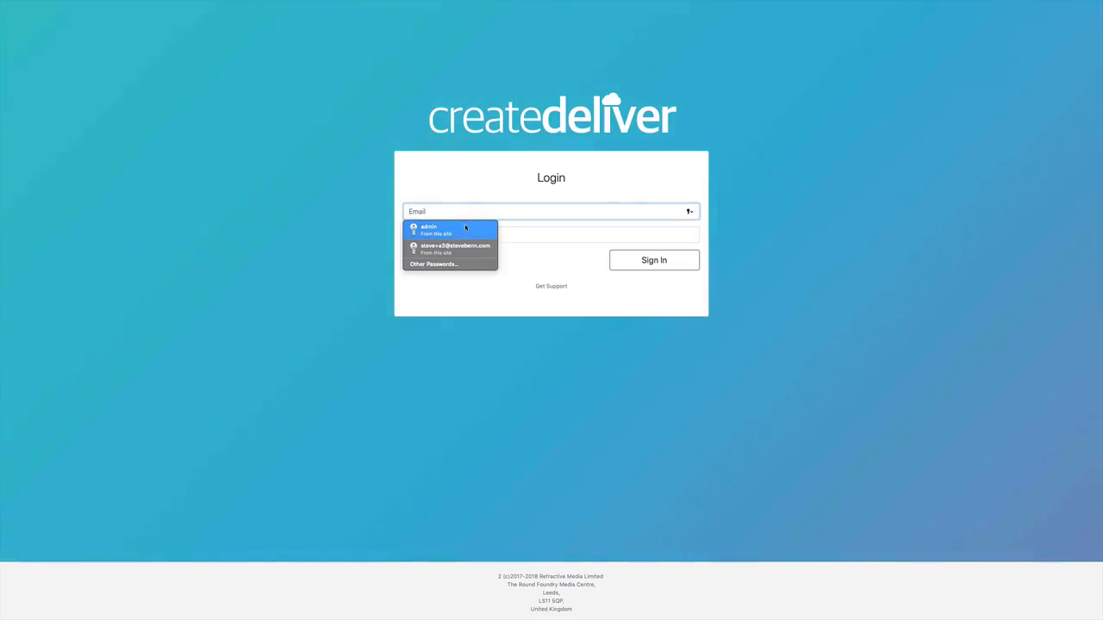
left_click(466, 226)
left_click(679, 261)
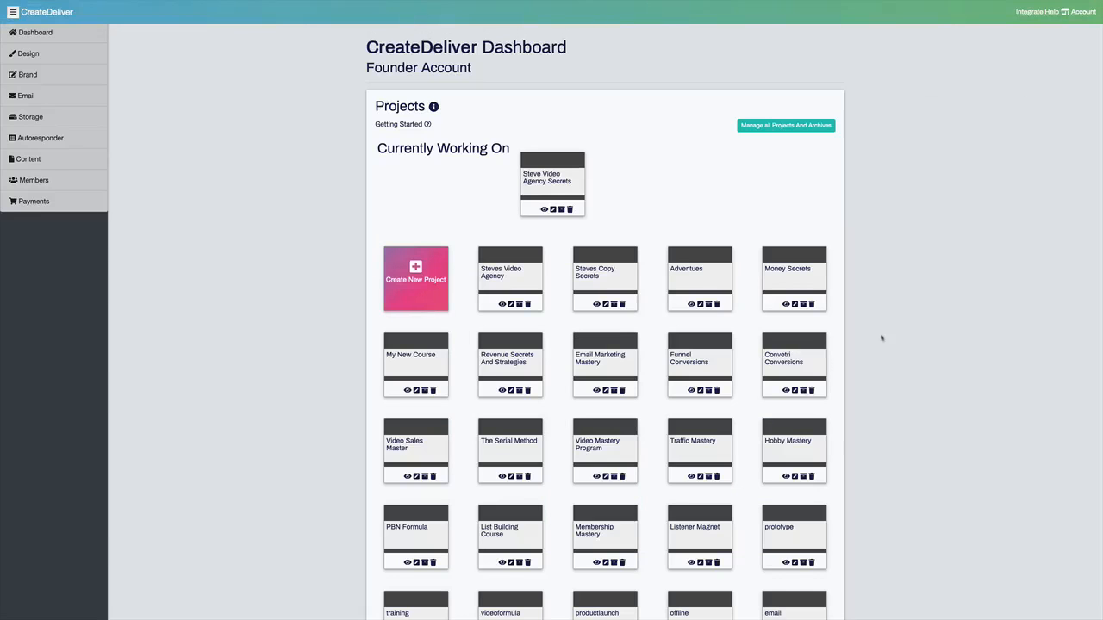
Step: Create a new Paid For project and name the course "Steves Social Media Video"
left_click(418, 281)
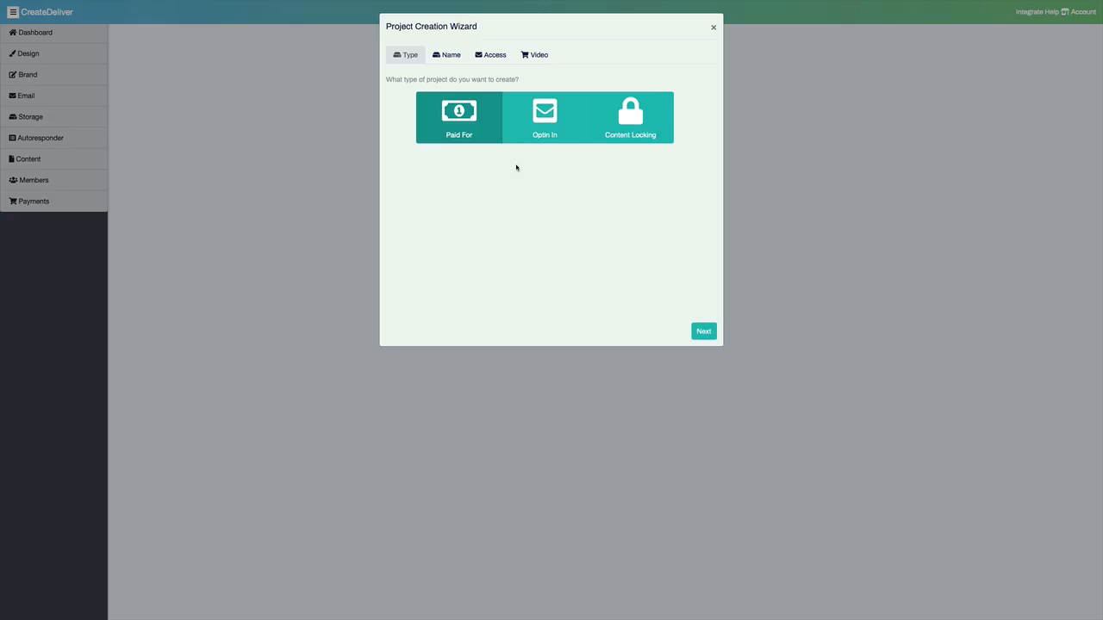
left_click(704, 332)
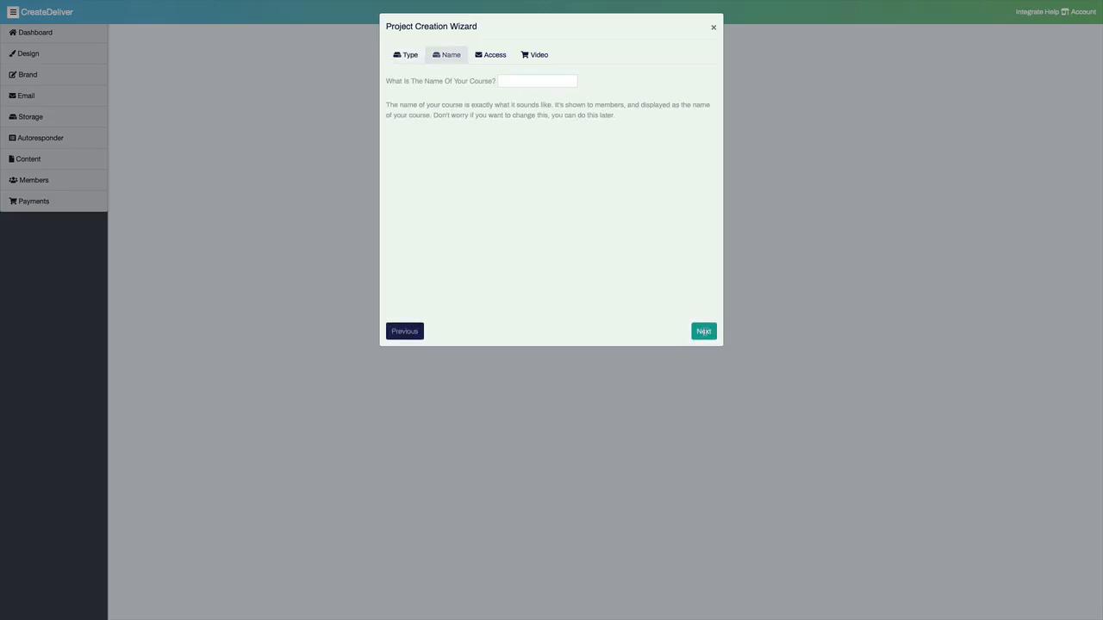
left_click(514, 80)
type("Steves Eoc")
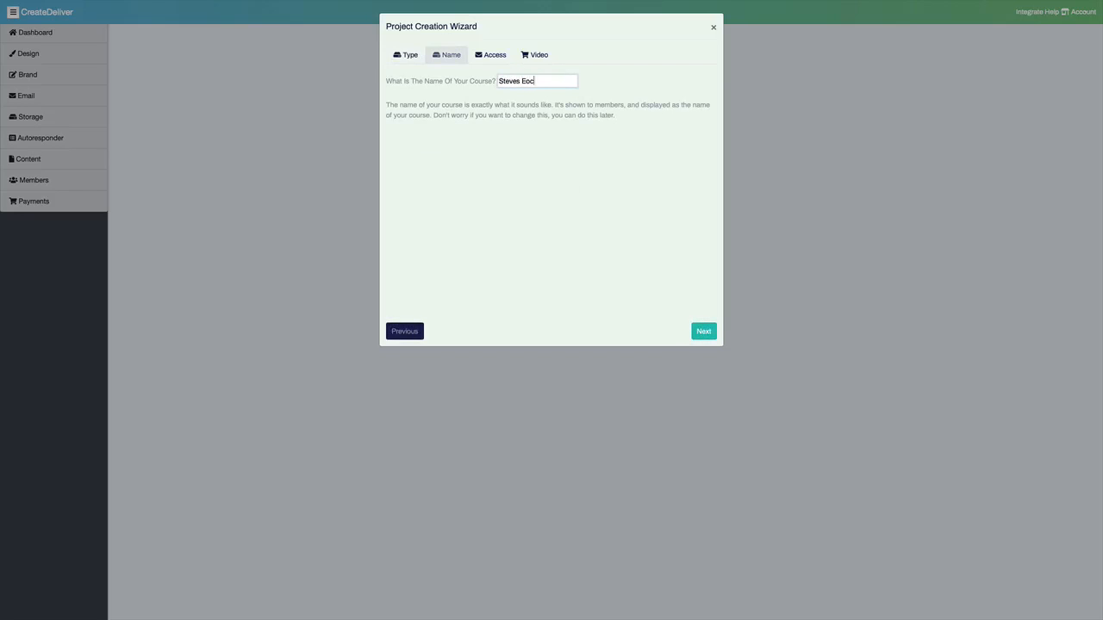
key("BackSpace")
key("BackSpace")
key("BackSpace")
type("Social Media Video")
left_click(703, 331)
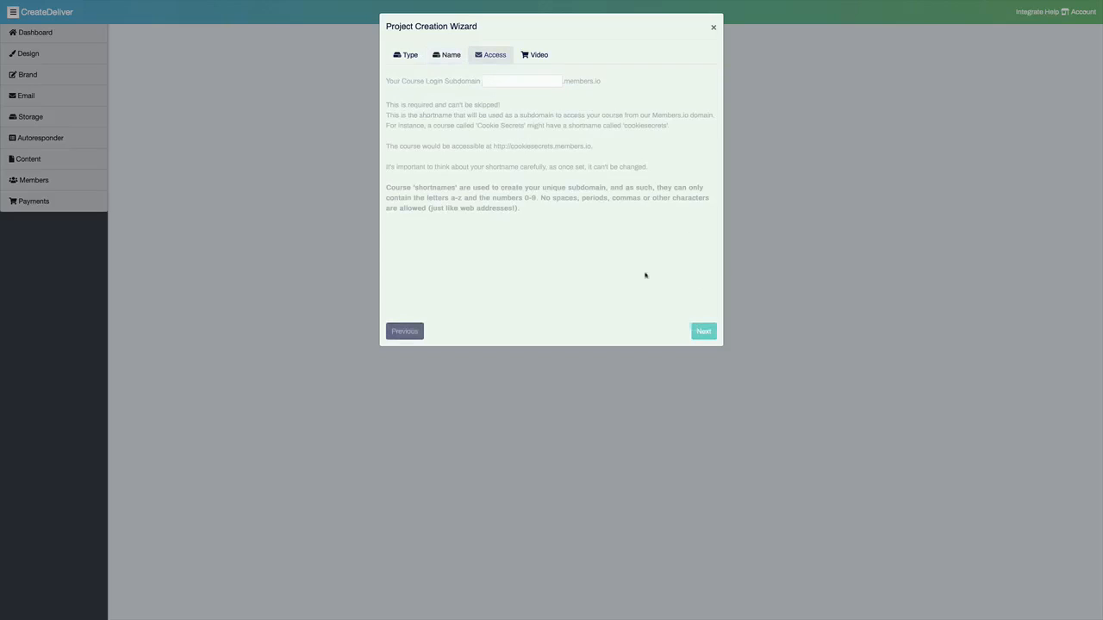
Step: Set the course login subdomain to stevessocialmedia and autobuild the project from the easyvideoformula Amazon S3 bucket
left_click(517, 81)
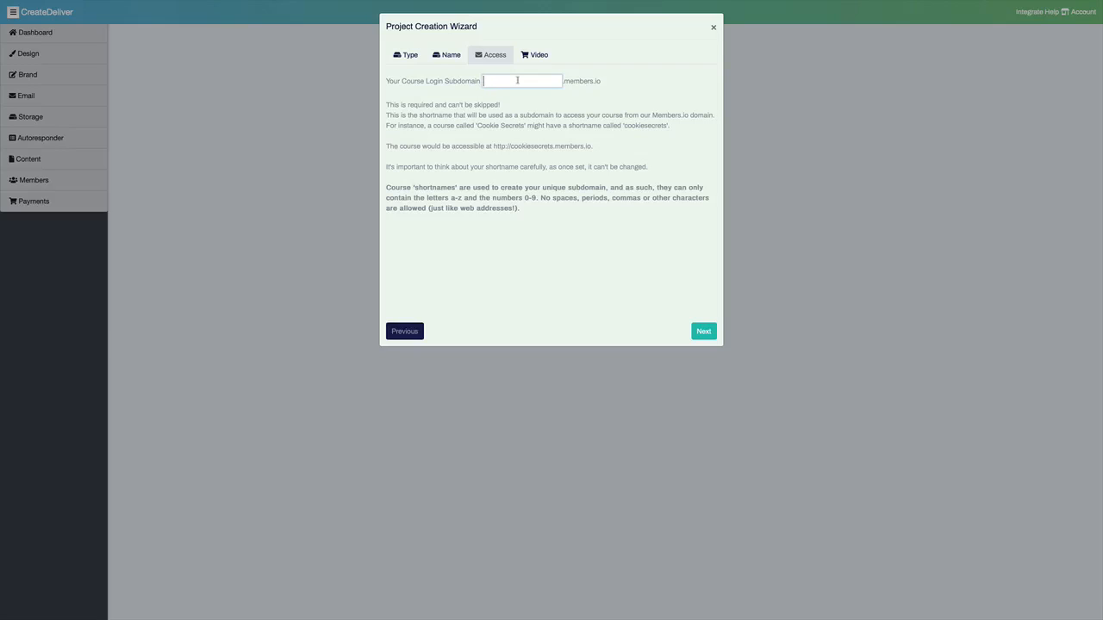
type("stevessocialmedia")
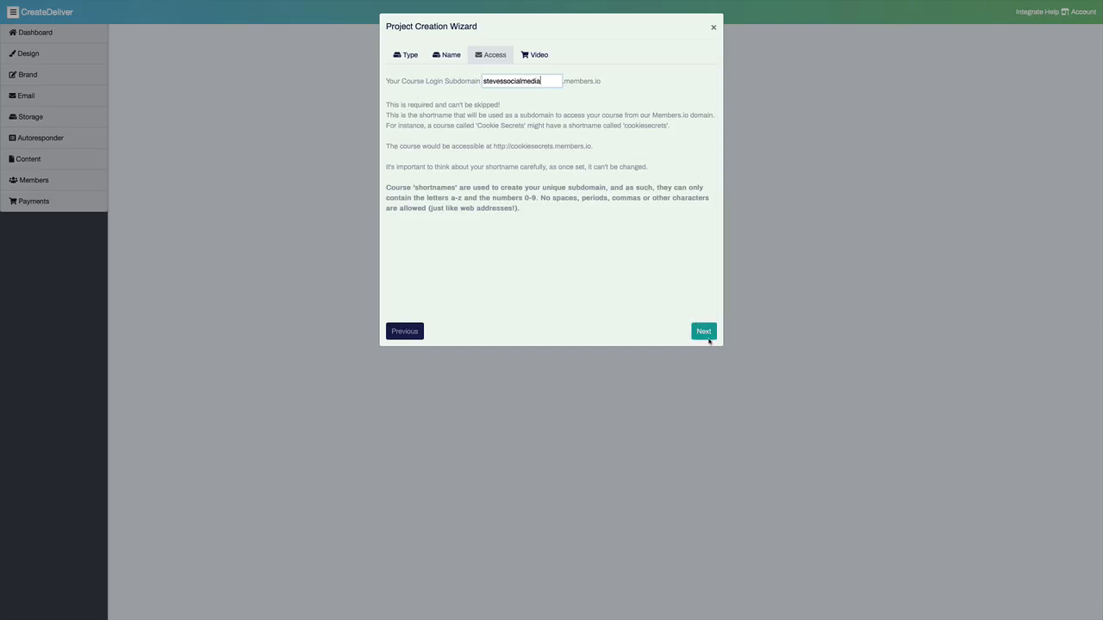
left_click(704, 331)
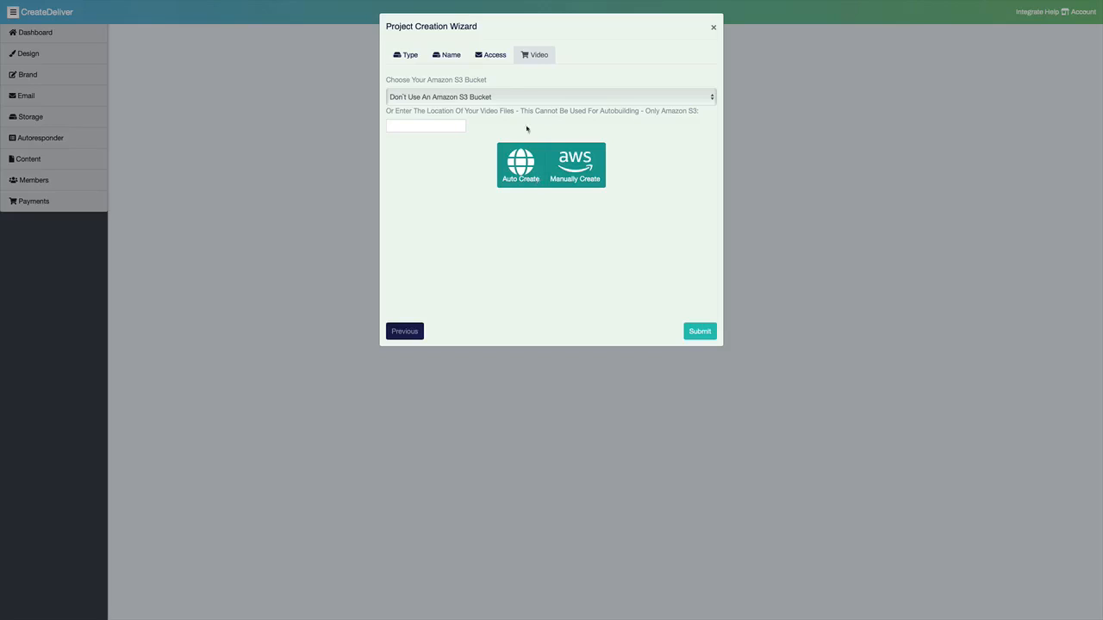
left_click(697, 332)
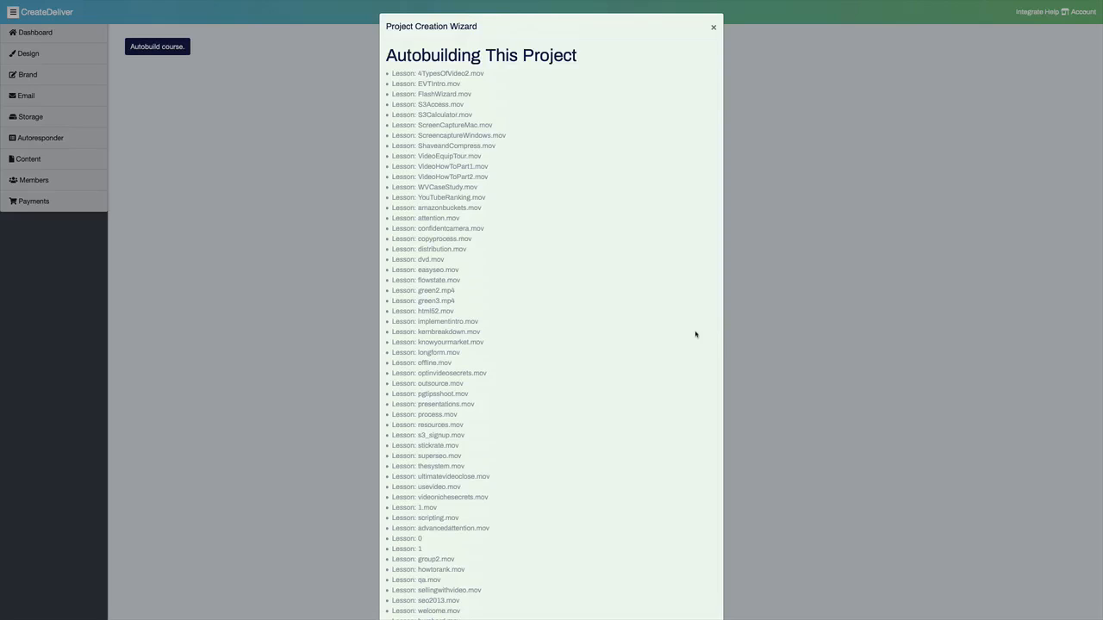
left_click(712, 29)
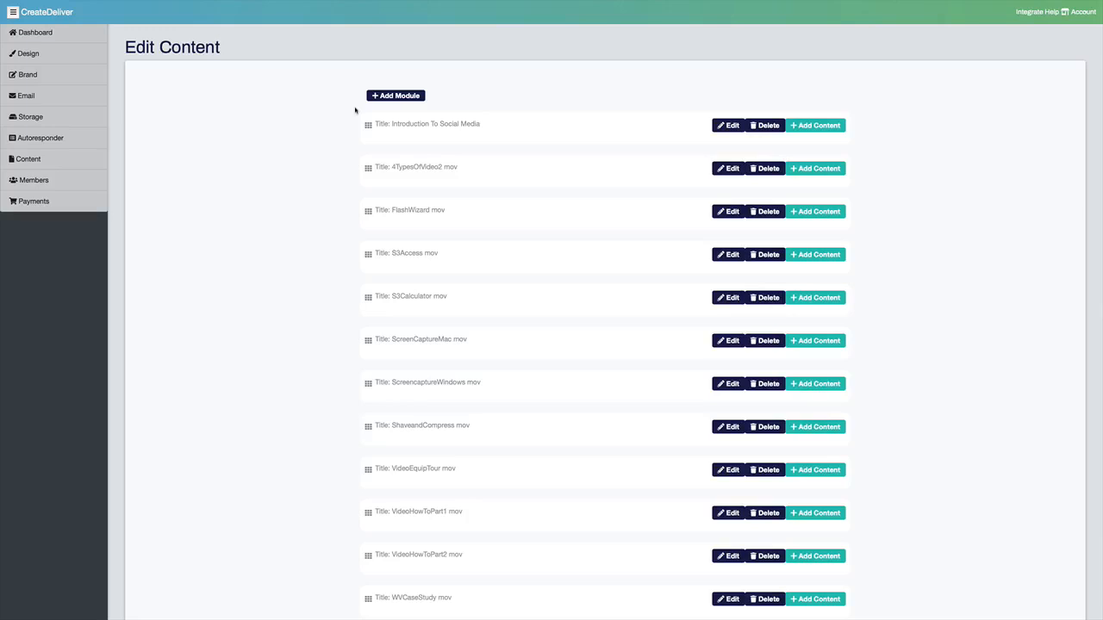
Step: Rename the first module "Introduction To Social Media Module" and move it below the 4TypesOfVideo2 mov module
left_click(481, 126)
left_click(467, 125)
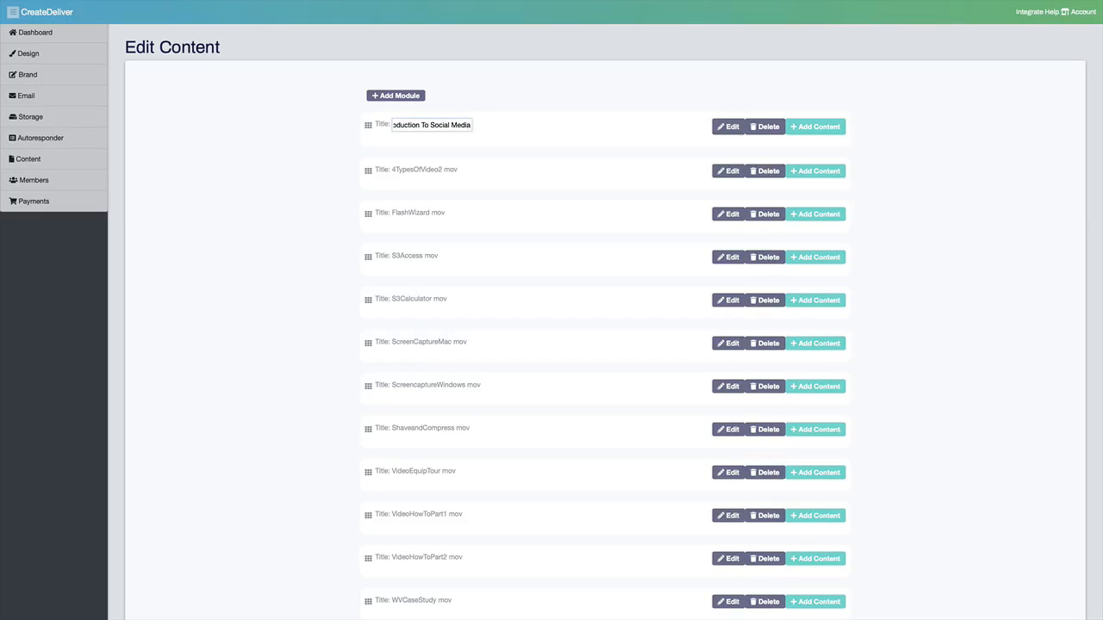
type("Module")
key("Return")
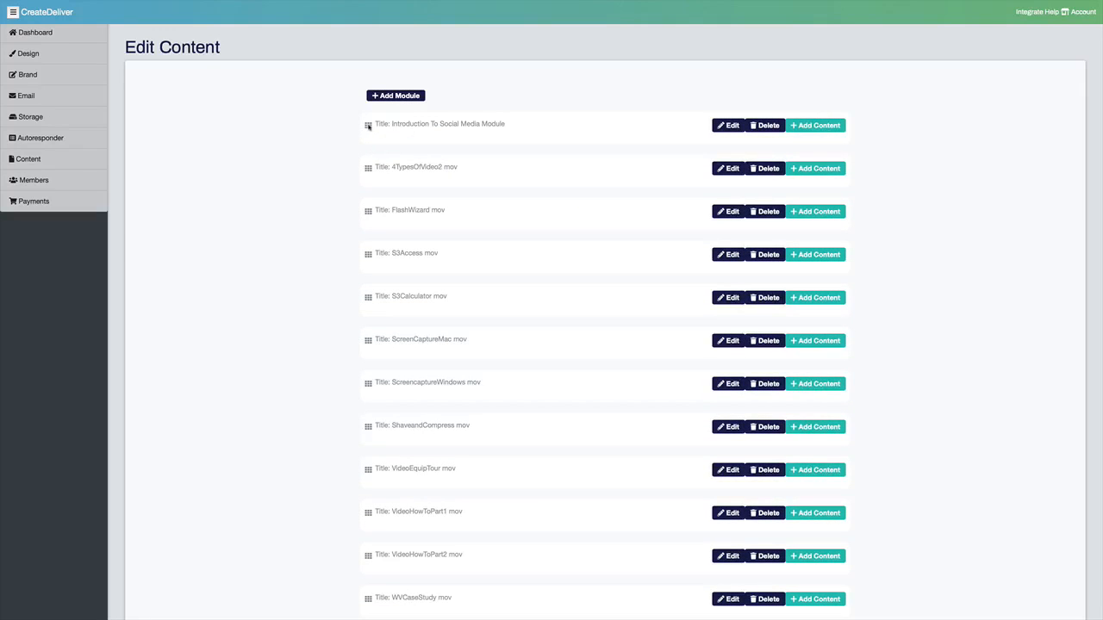
left_click_drag(367, 125, 369, 180)
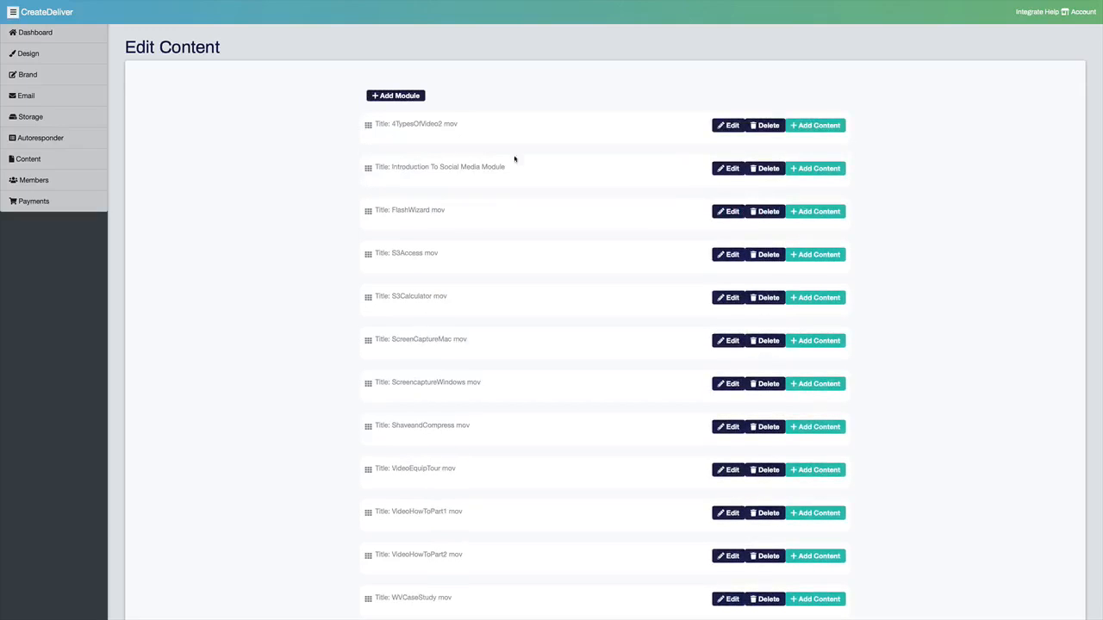
Step: Make the Introduction To Social Media Module pay-to-view with Paid Upgrade Required and update the module
left_click(730, 169)
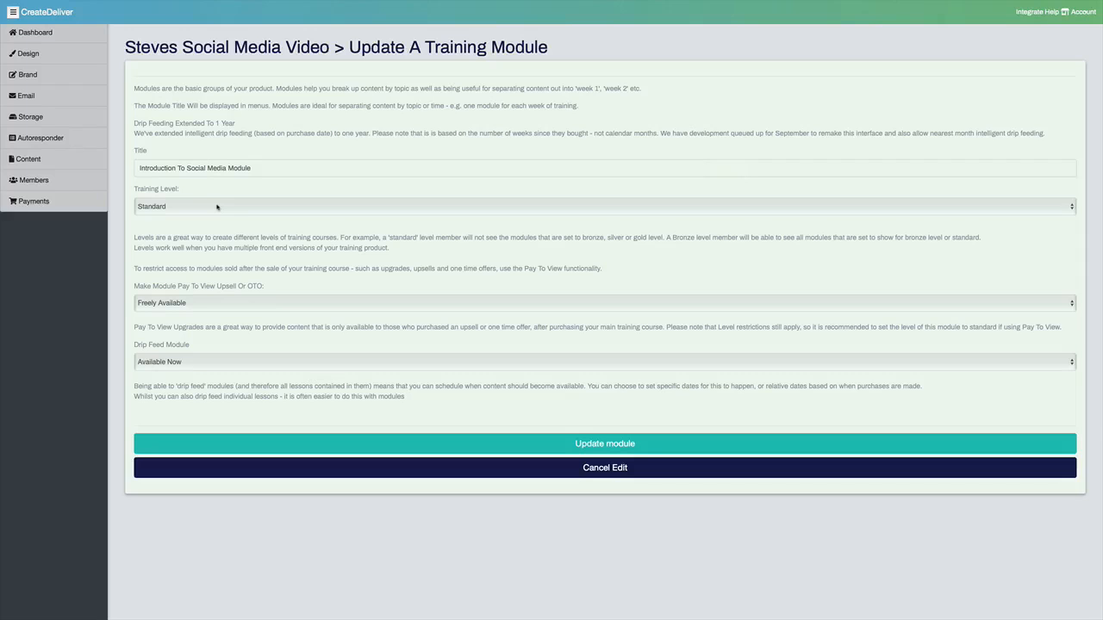
left_click(198, 303)
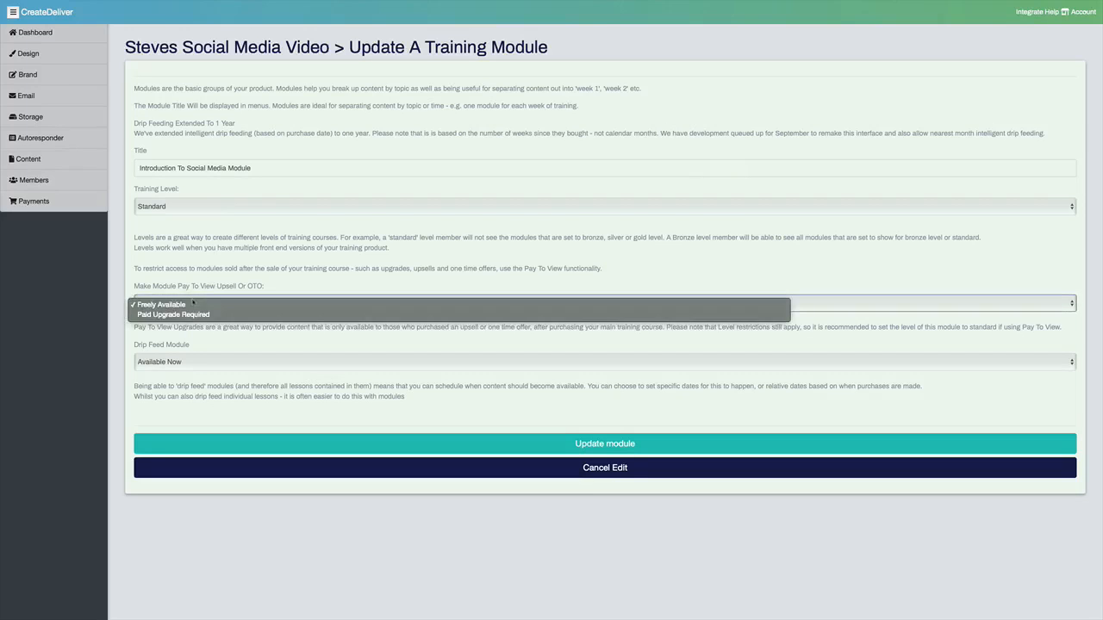
left_click(197, 314)
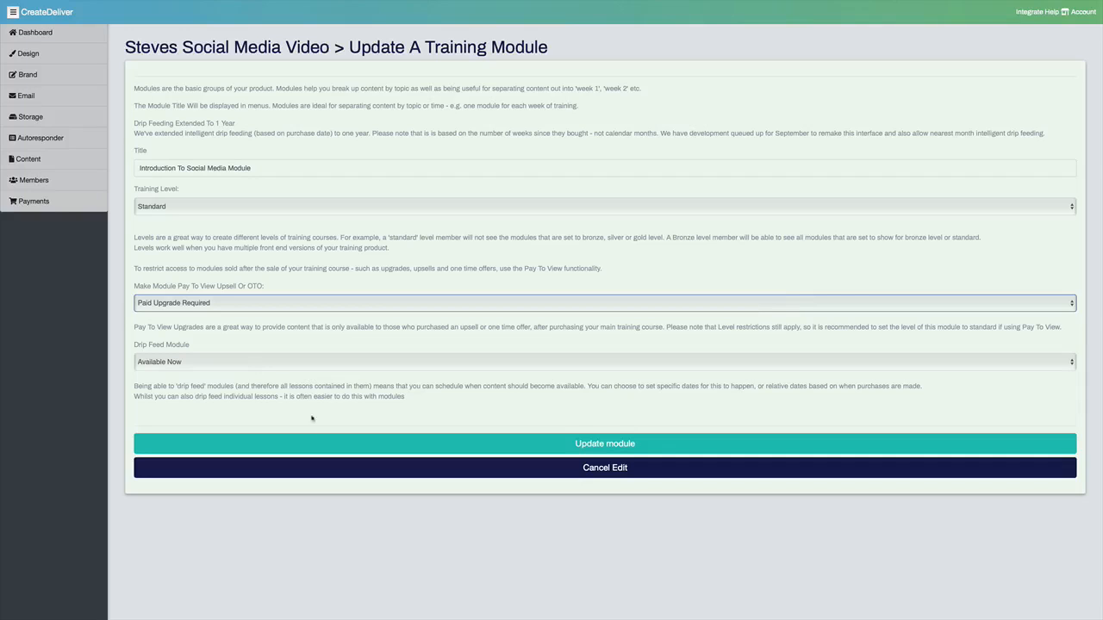
left_click(321, 445)
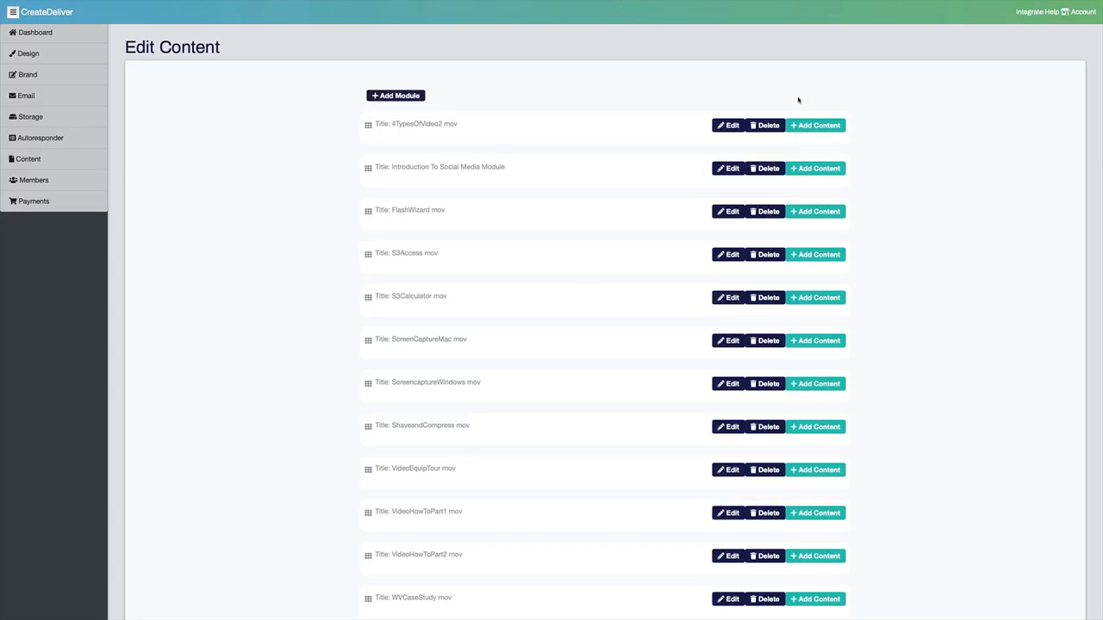
Step: Start new content in the 4TypesOfVideo2 mov module, titled "Brand New Content", with the video EVTIntro.mov
left_click(809, 126)
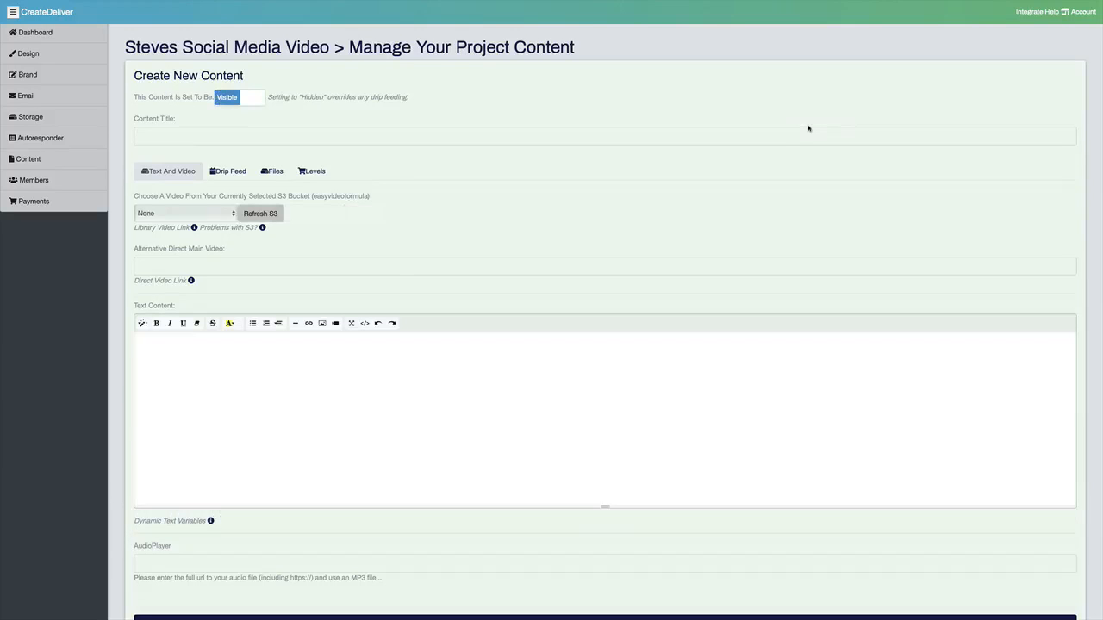
left_click(179, 137)
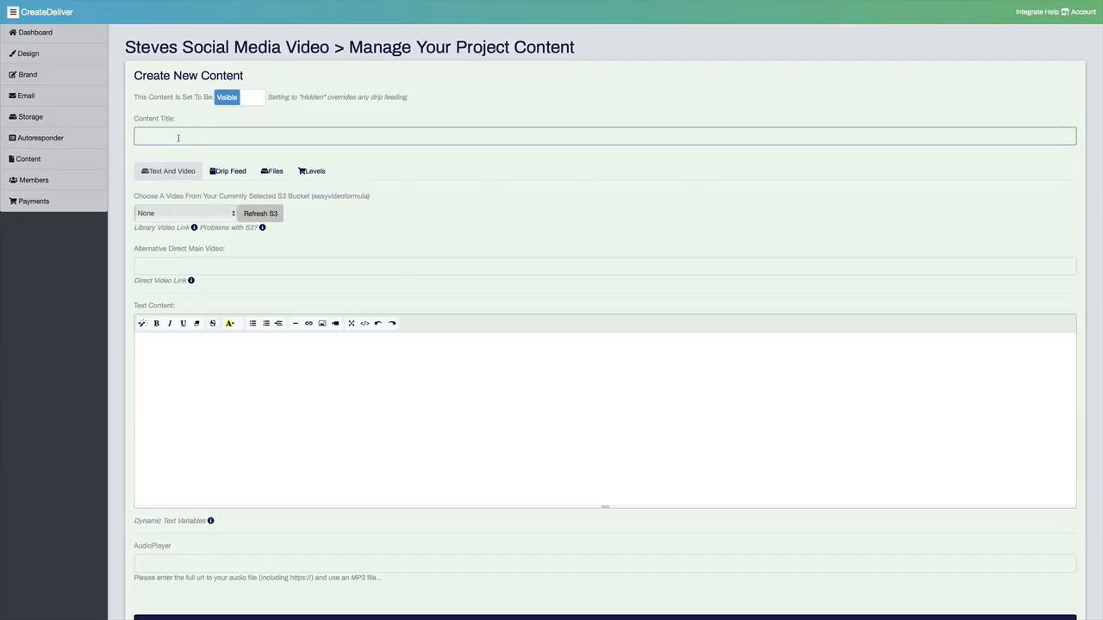
type("Brand New Content")
left_click(200, 212)
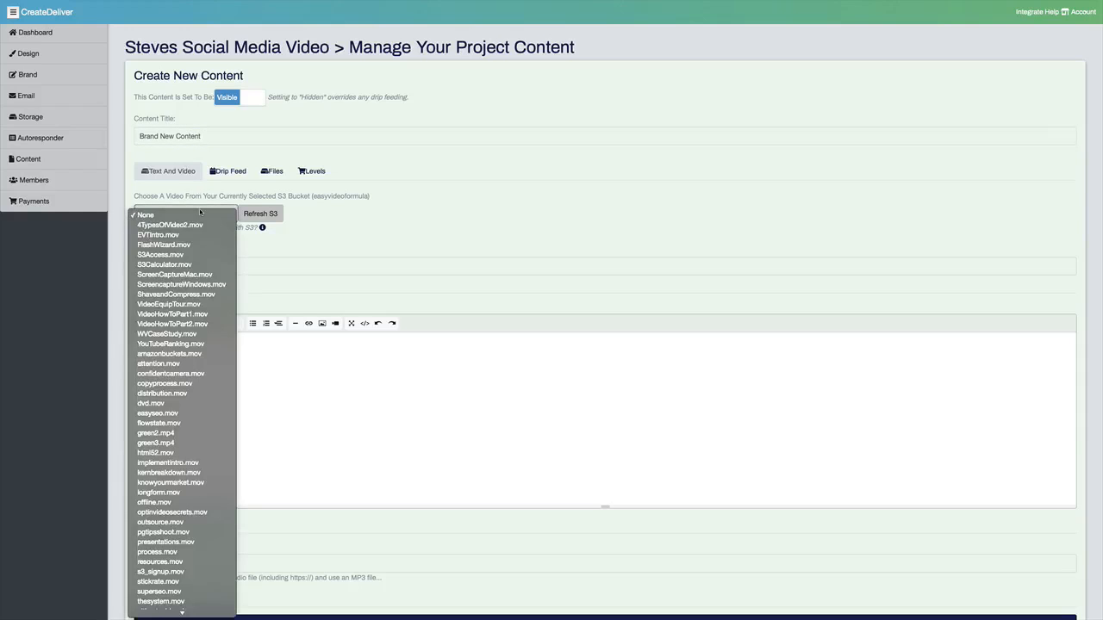
left_click(200, 236)
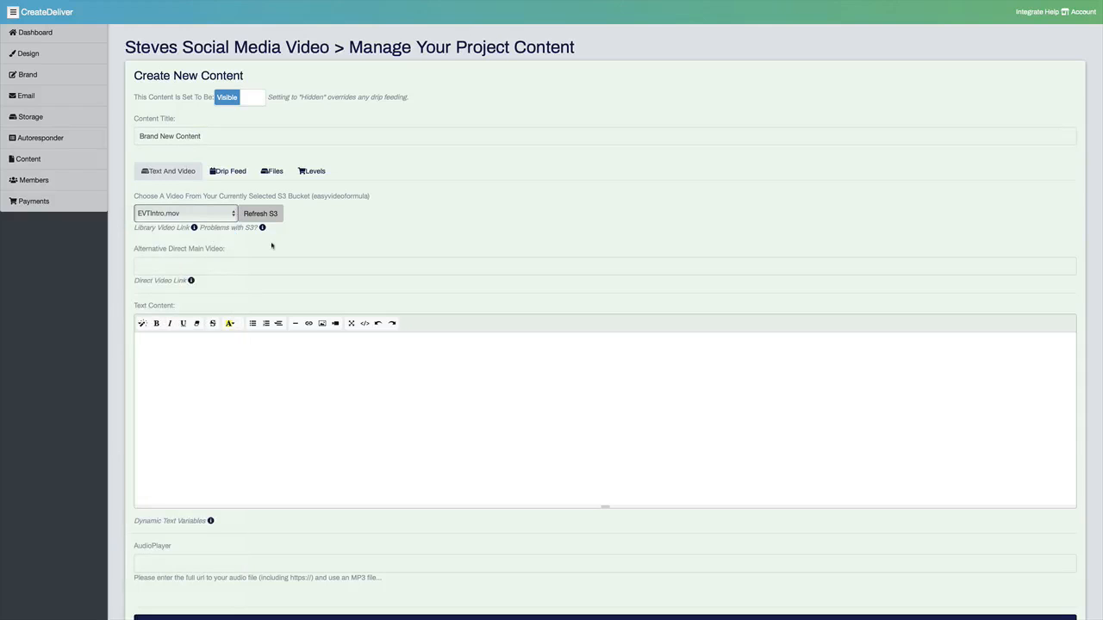
Step: Enter "Add some test content" as the text content of the new lesson
left_click(214, 347)
type("Add some test conetnt")
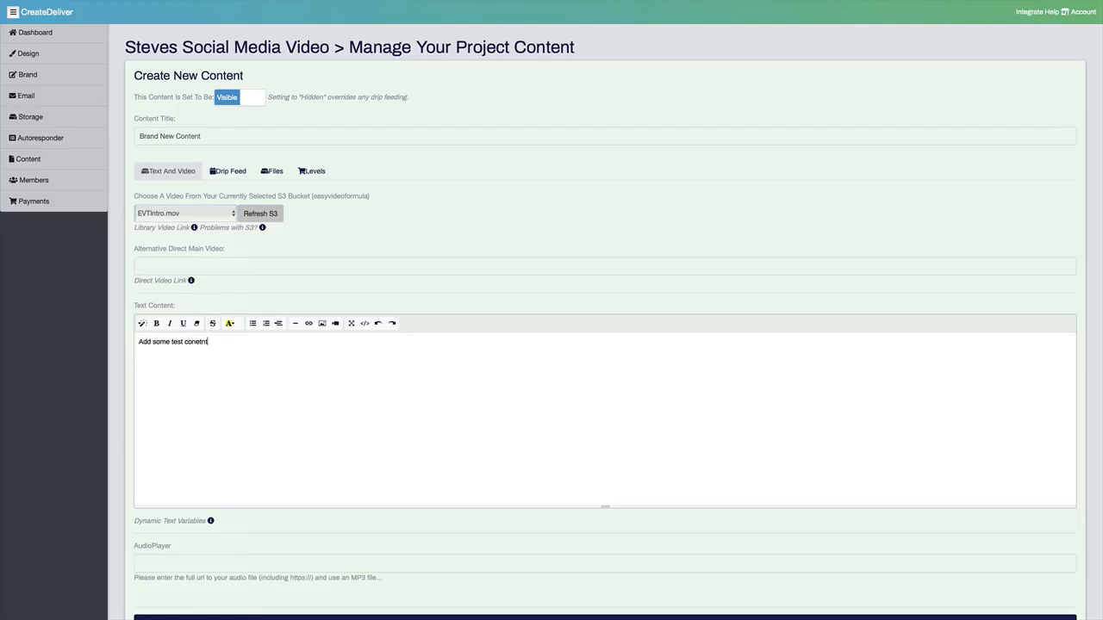
key("BackSpace")
key("BackSpace")
key("BackSpace")
type("tent")
key("BackSpace")
key("BackSpace")
type("nt")
Step: Examine the drip feeding availability options for the new content
left_click(230, 172)
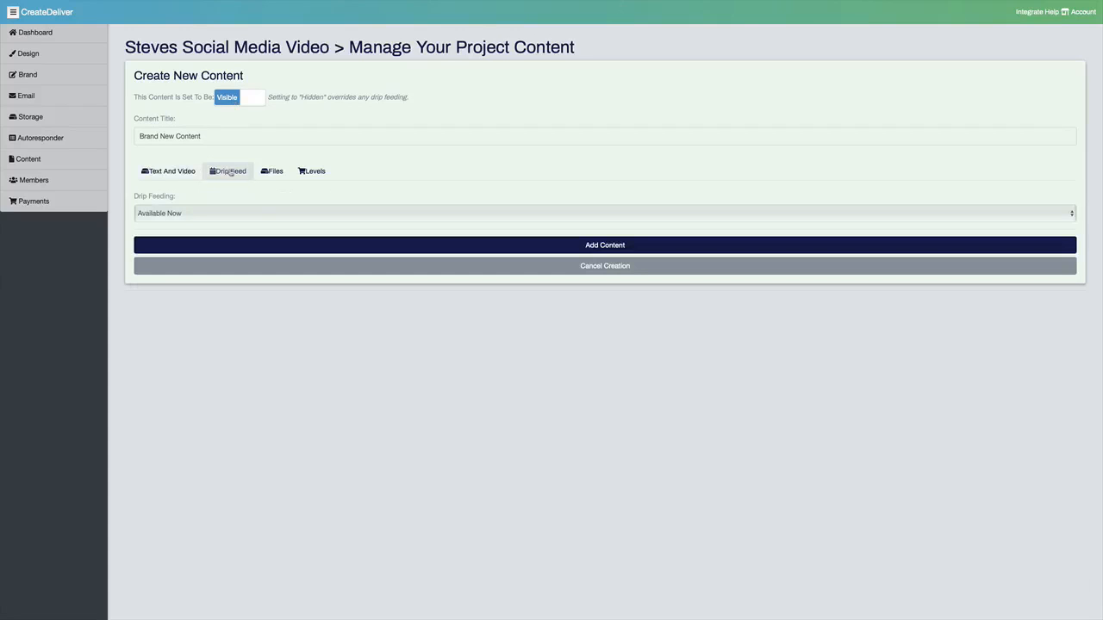
left_click(238, 212)
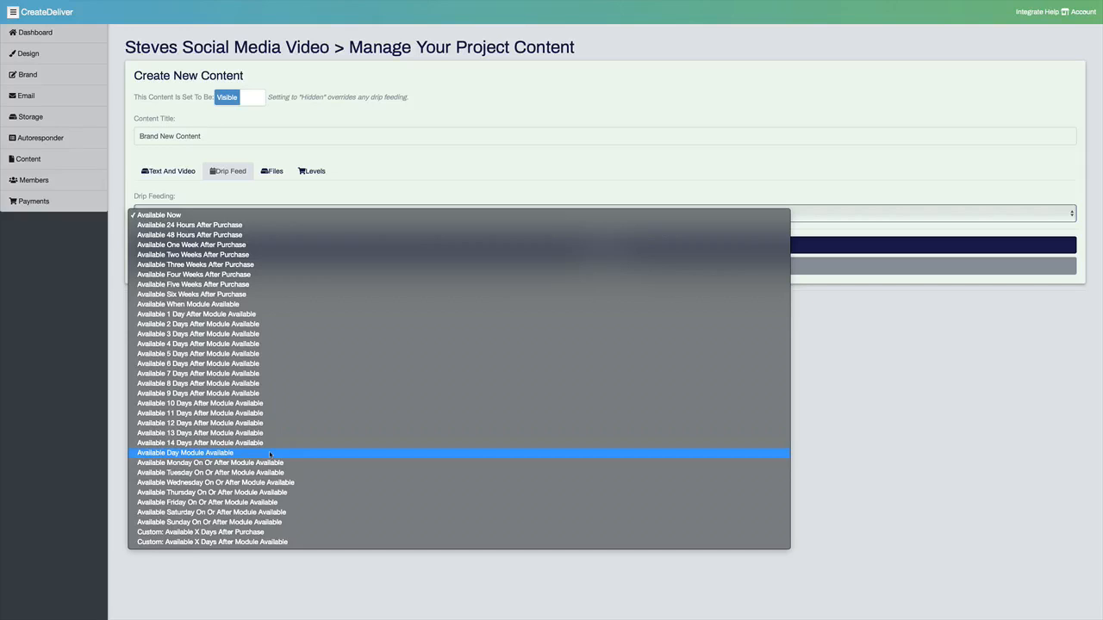
left_click(393, 191)
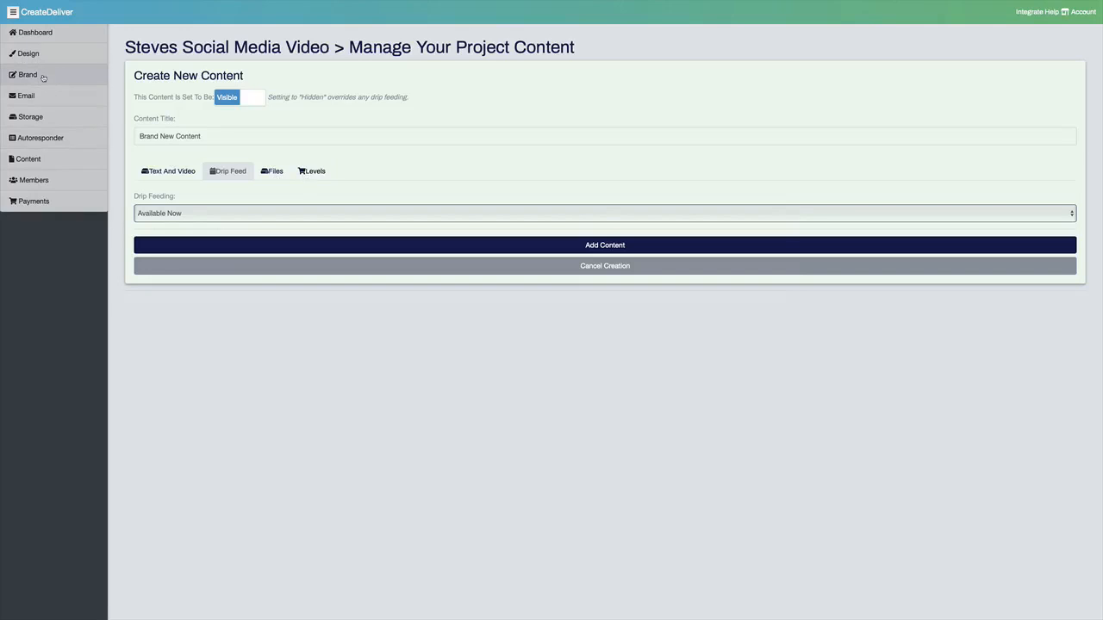
Step: Choose the 14 Days drip feed exemption in the project's storage settings and view the welcome email template
left_click(36, 117)
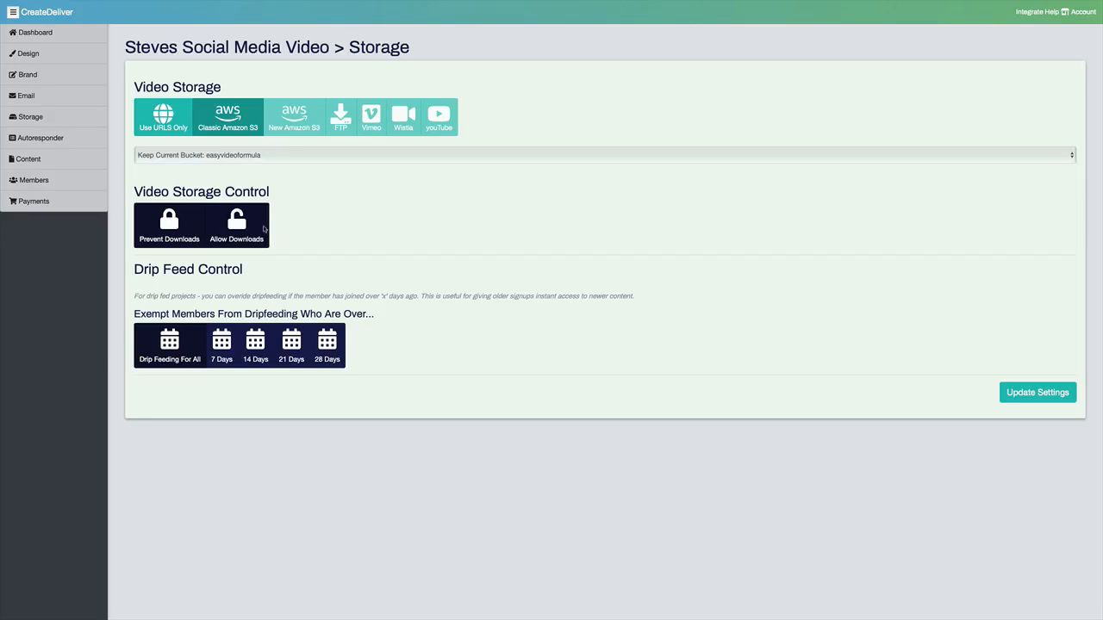
left_click(260, 346)
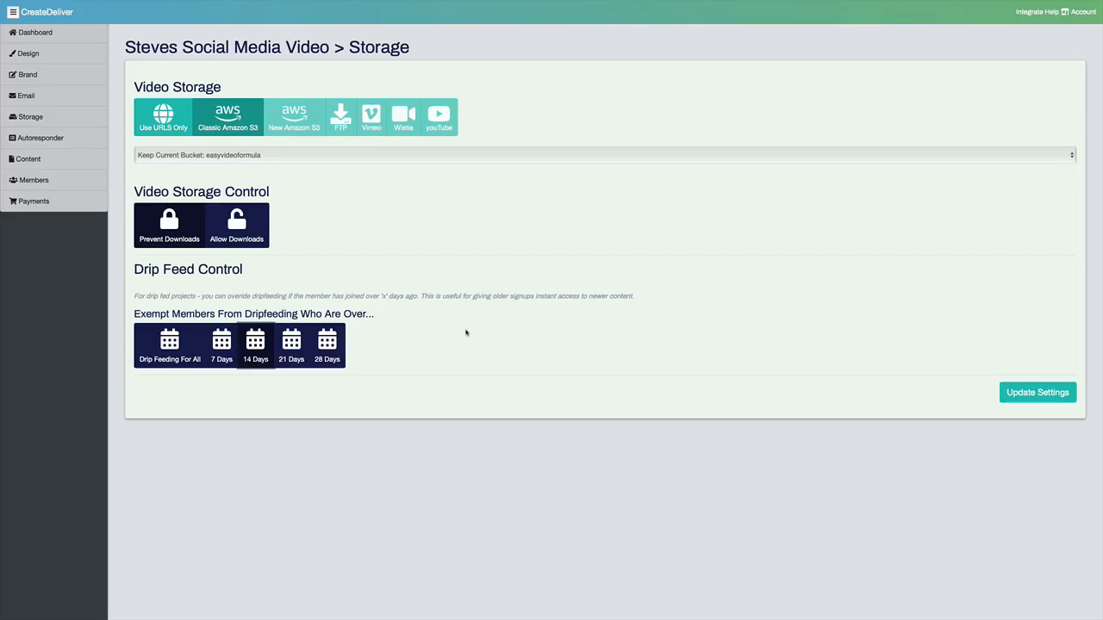
left_click(77, 103)
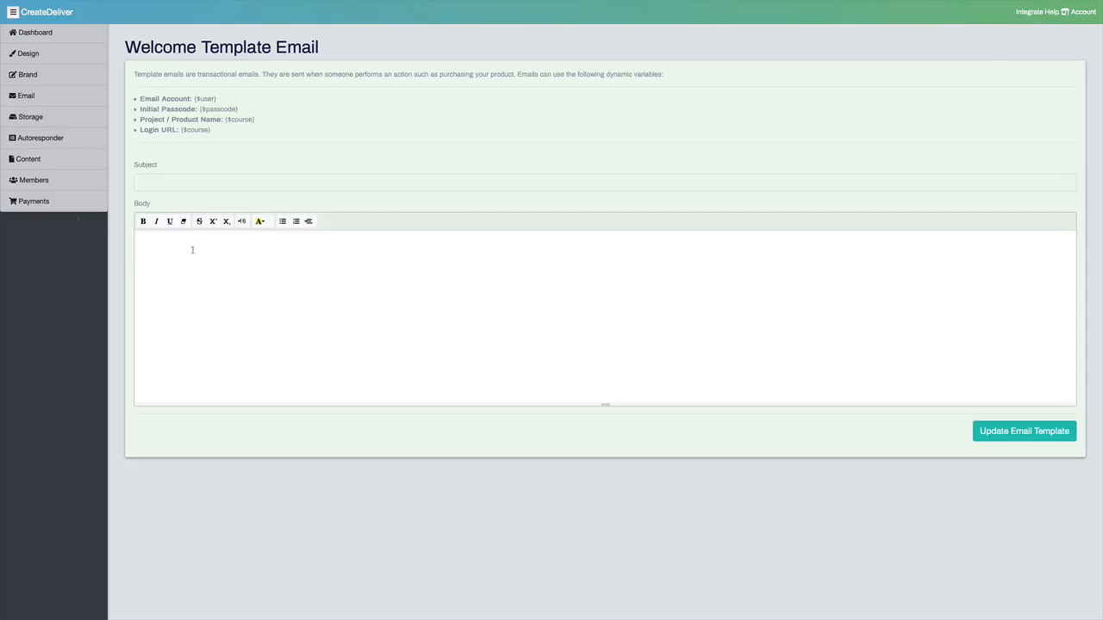
Step: Start a new member account and set its Introduction To Social Media Module upgrade to Purchased
left_click(42, 186)
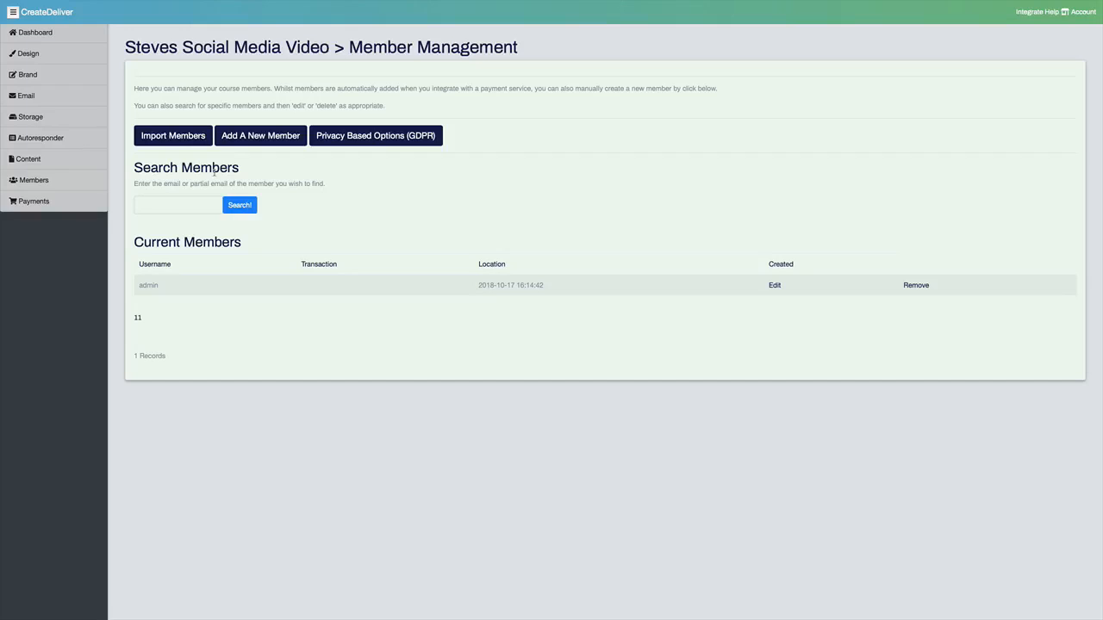
left_click(250, 137)
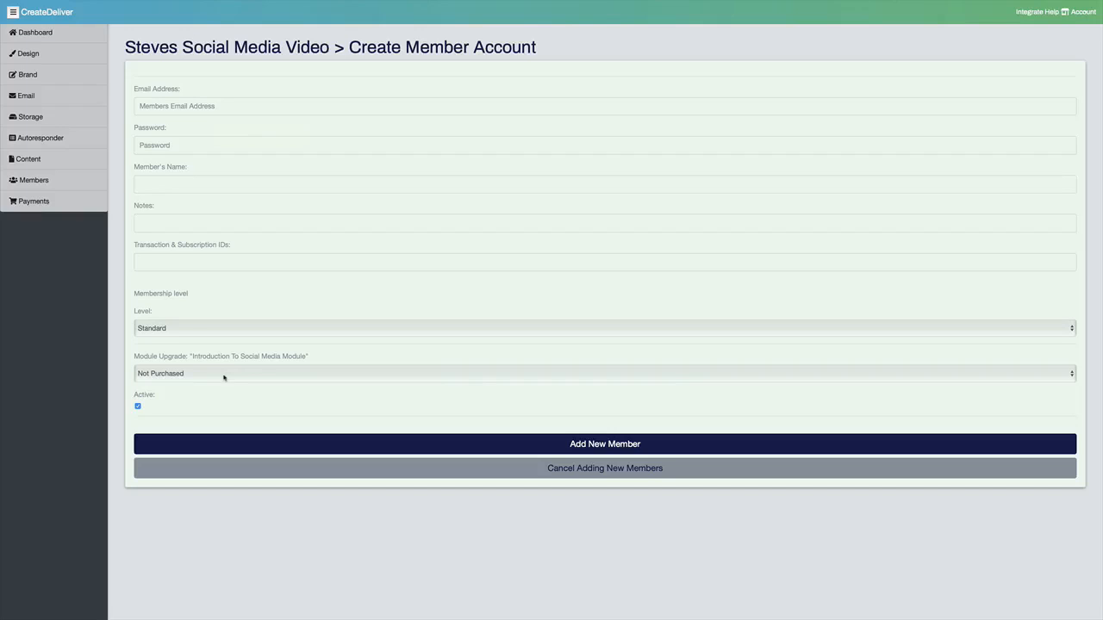
left_click(223, 377)
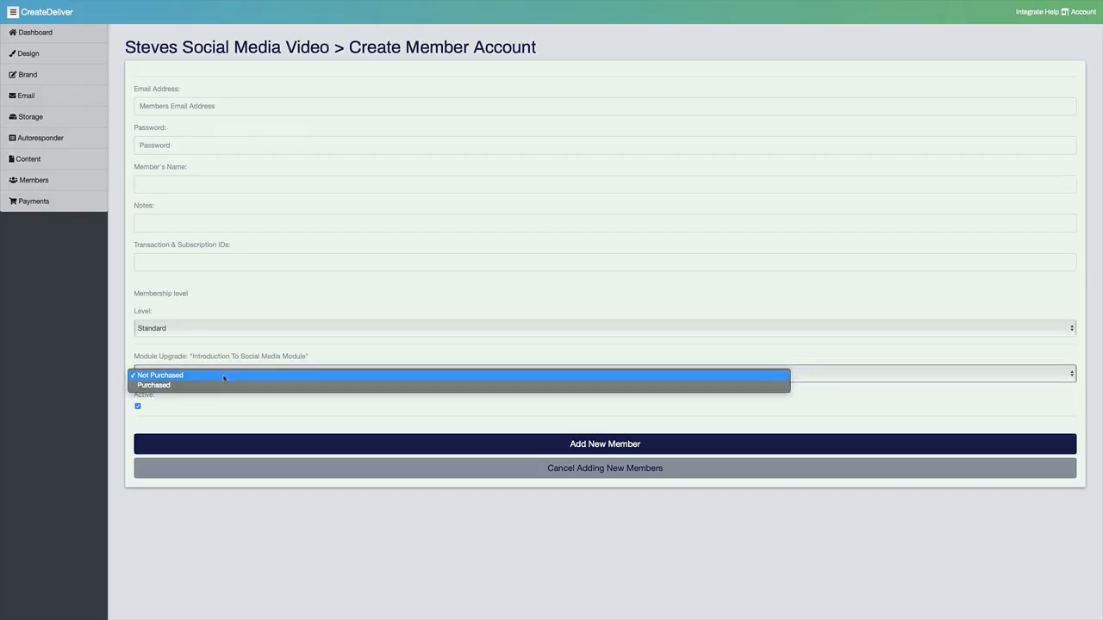
left_click(226, 385)
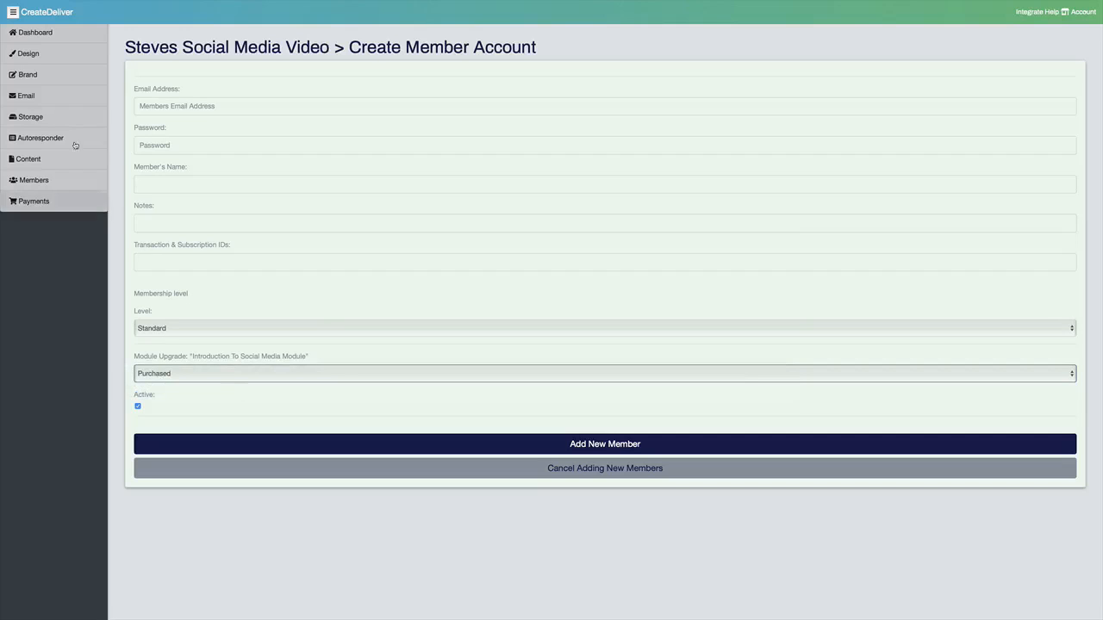
Step: Review the project's branding and design settings, including the available Google fonts
left_click(53, 86)
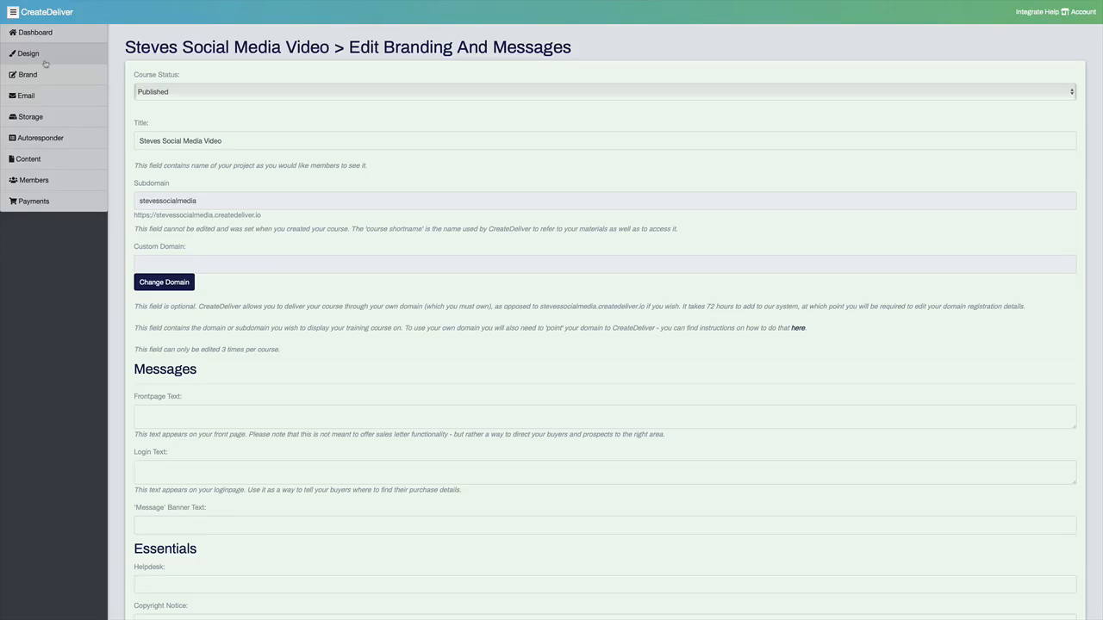
left_click(45, 62)
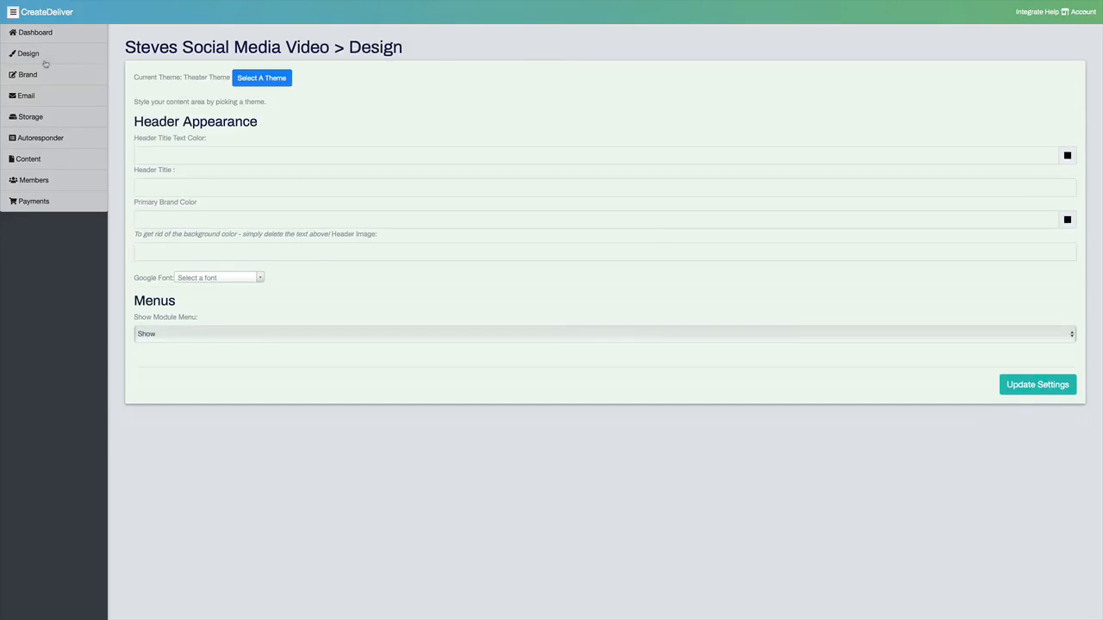
left_click(230, 280)
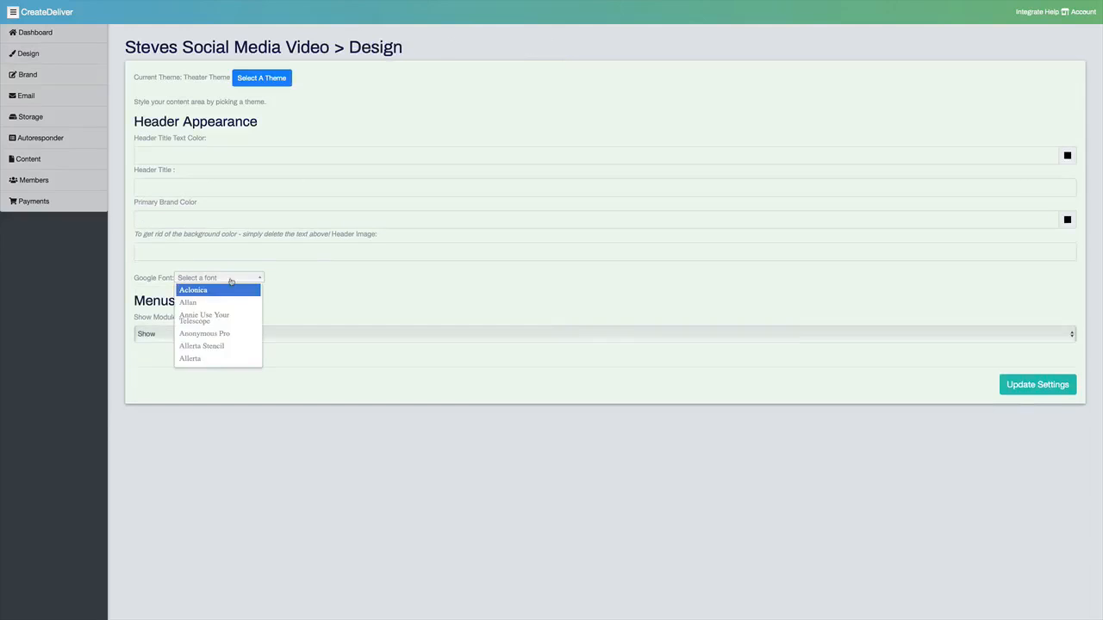
left_click(298, 303)
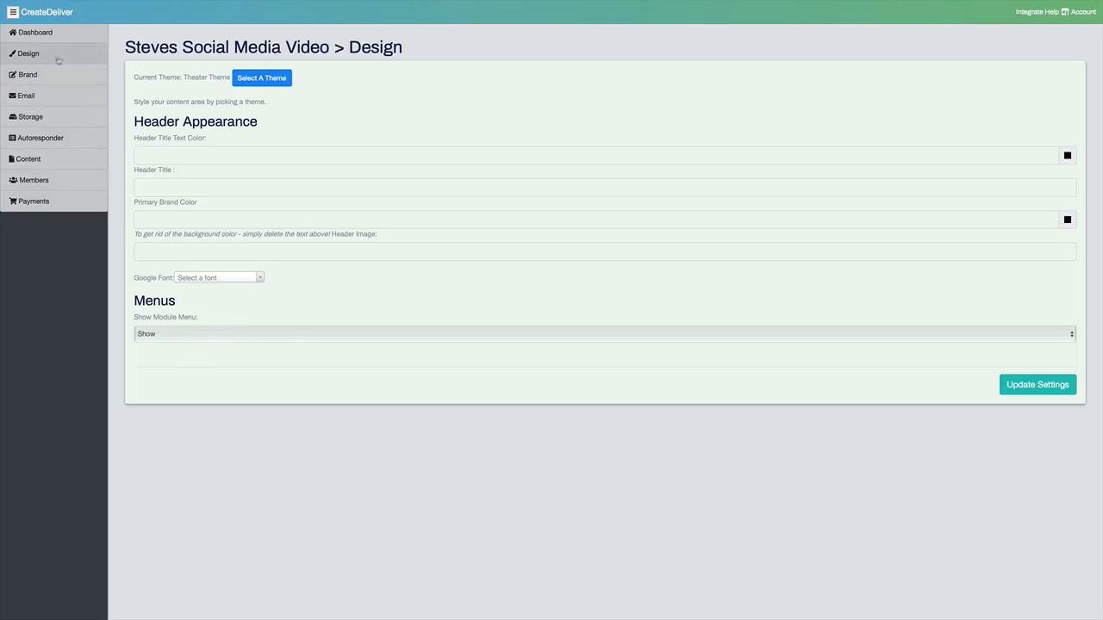
Step: Preview the Steves Social Media Video course from the dashboard
left_click(35, 32)
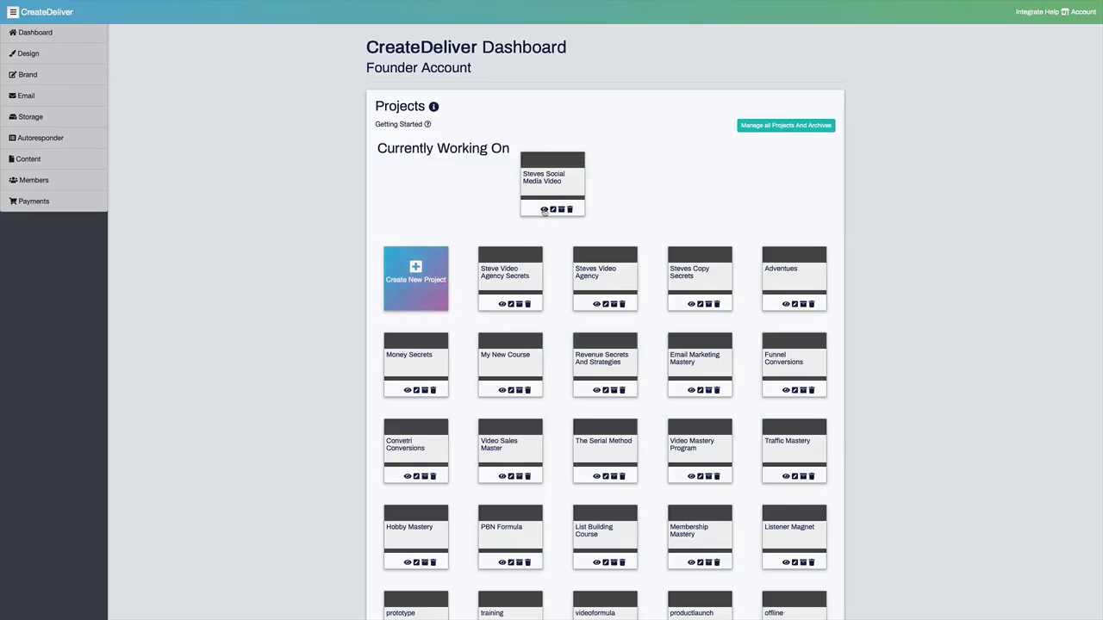
left_click(544, 209)
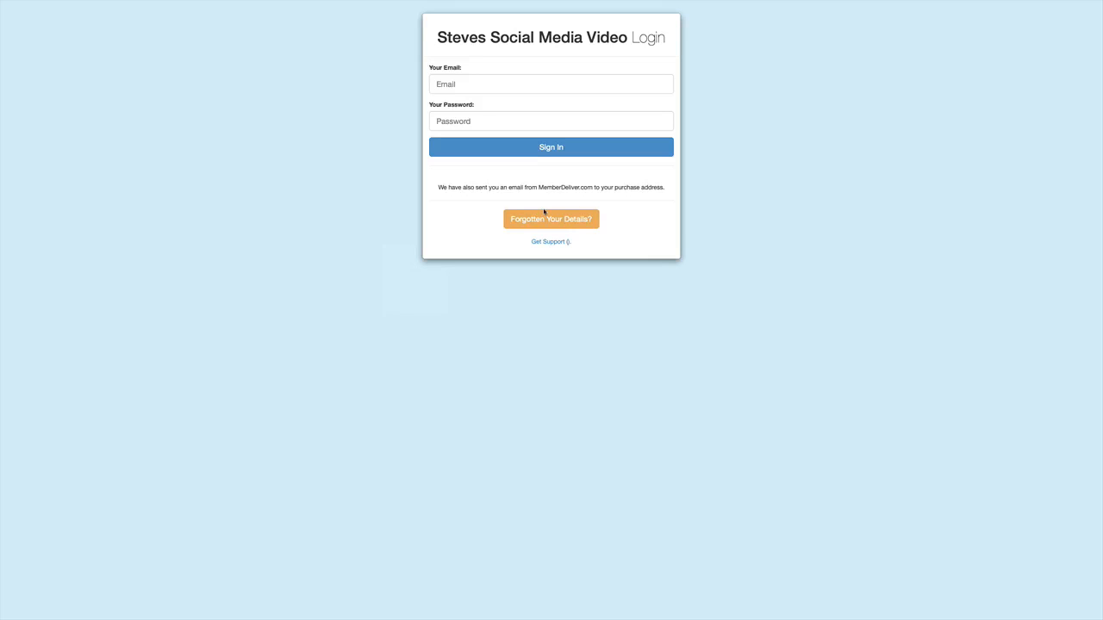